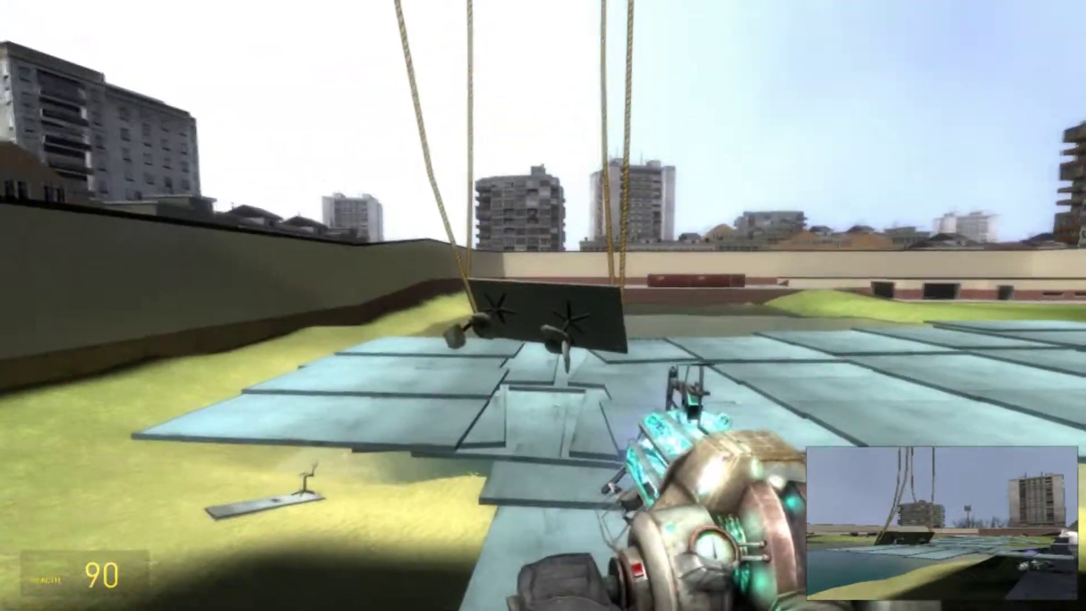
left_click(544, 307)
scroll(543, 307, "down", 5)
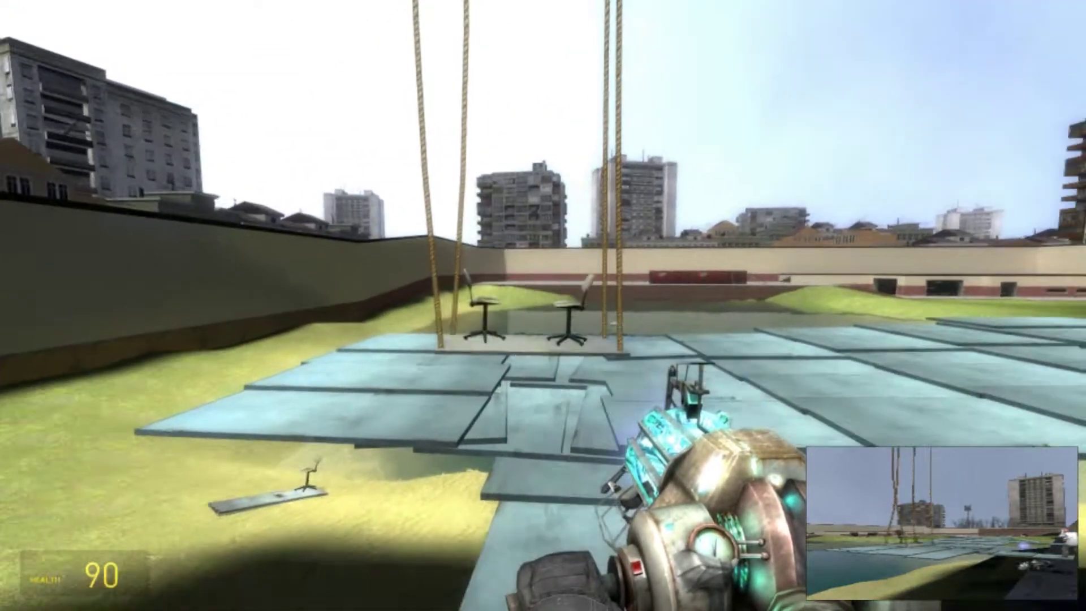
key("1")
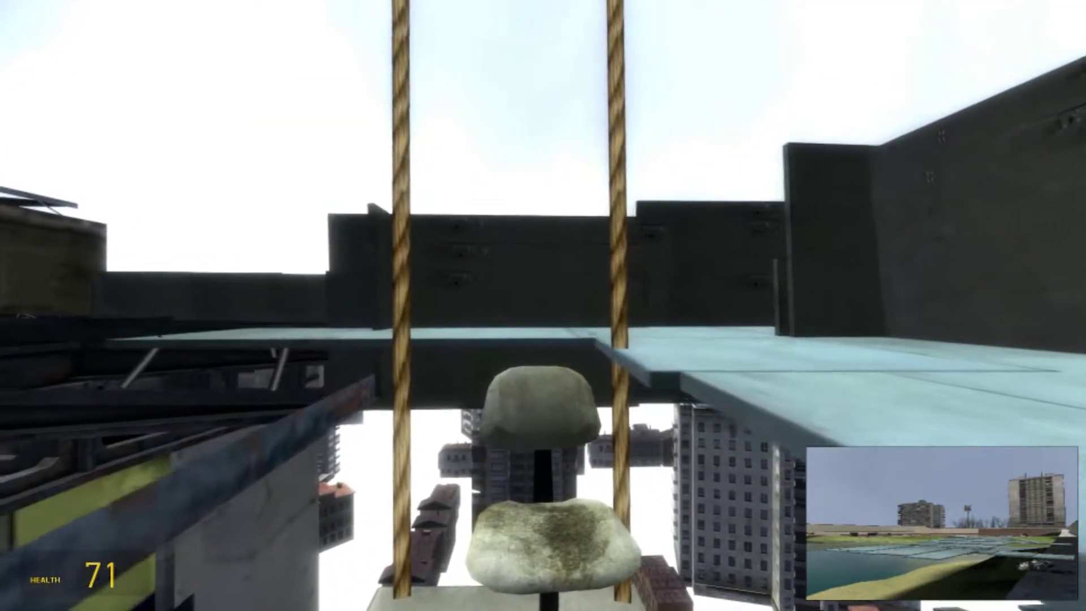
key("e")
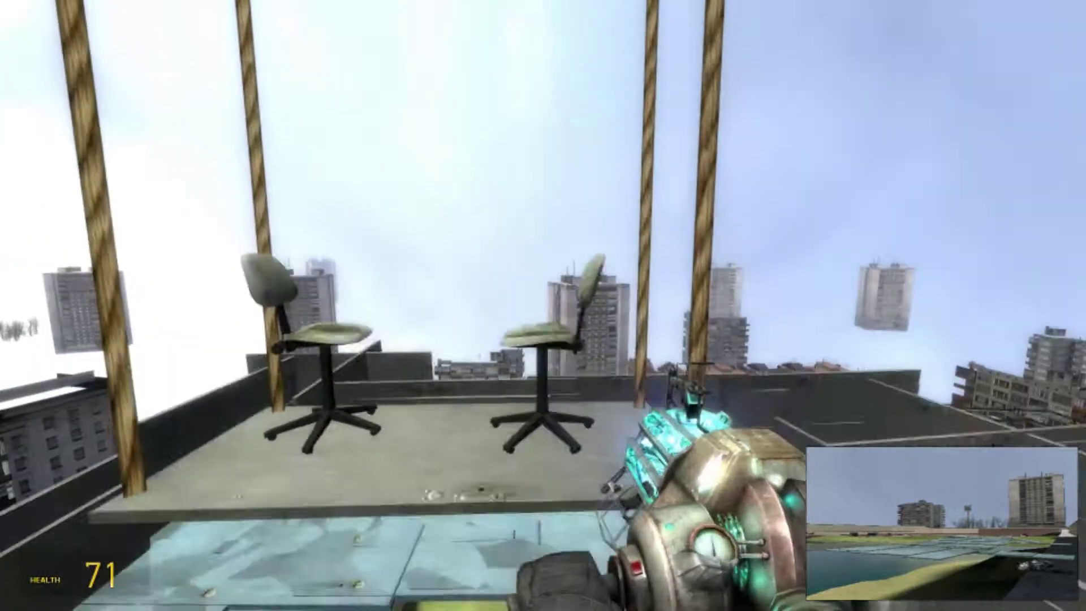
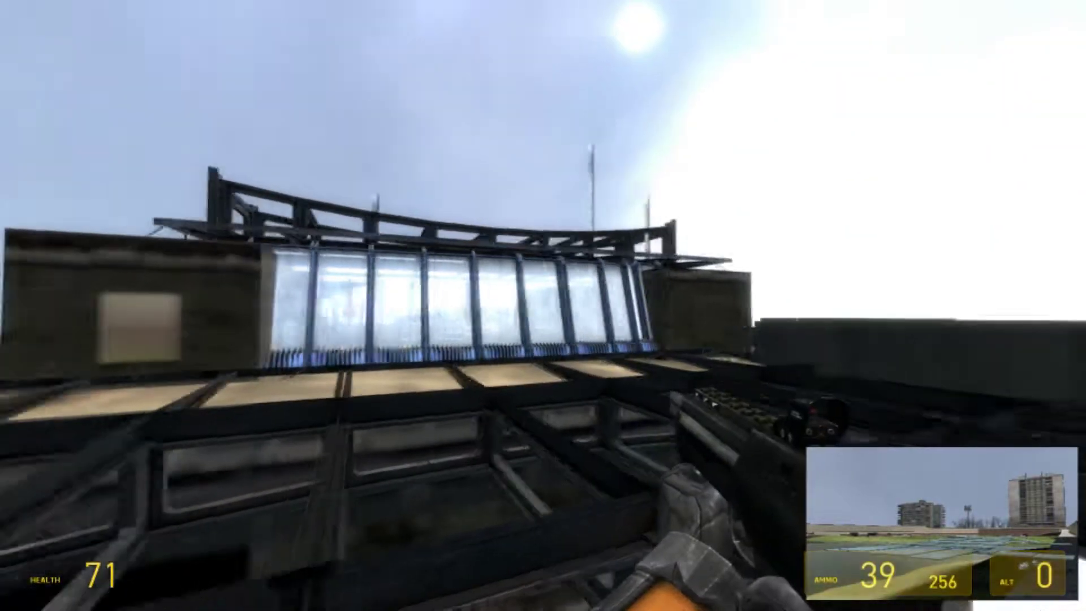
left_click(544, 306)
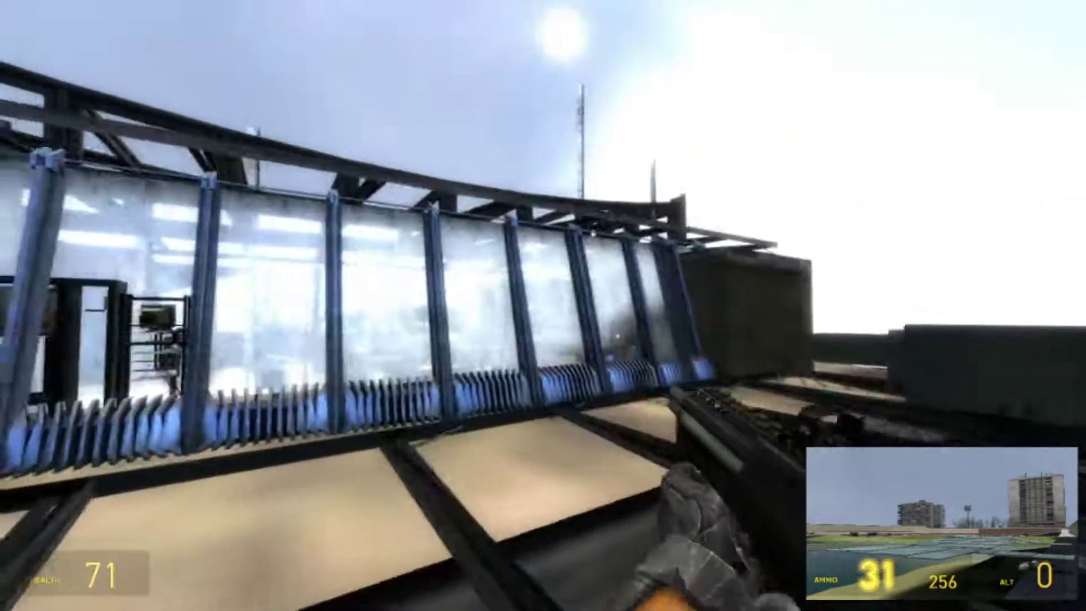
key("w")
key("w")
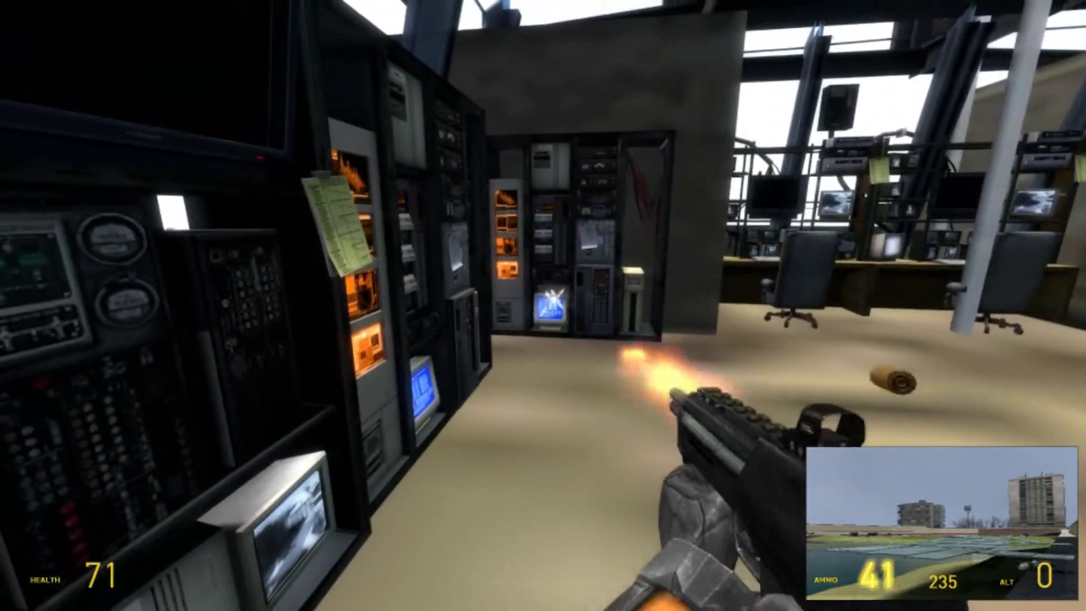
key("w")
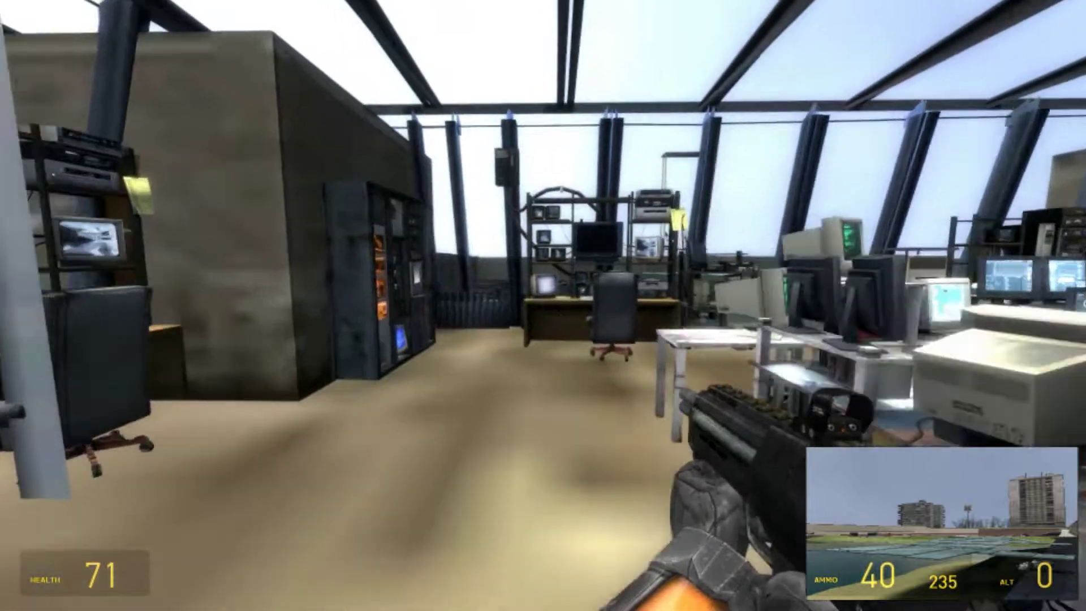
key("q")
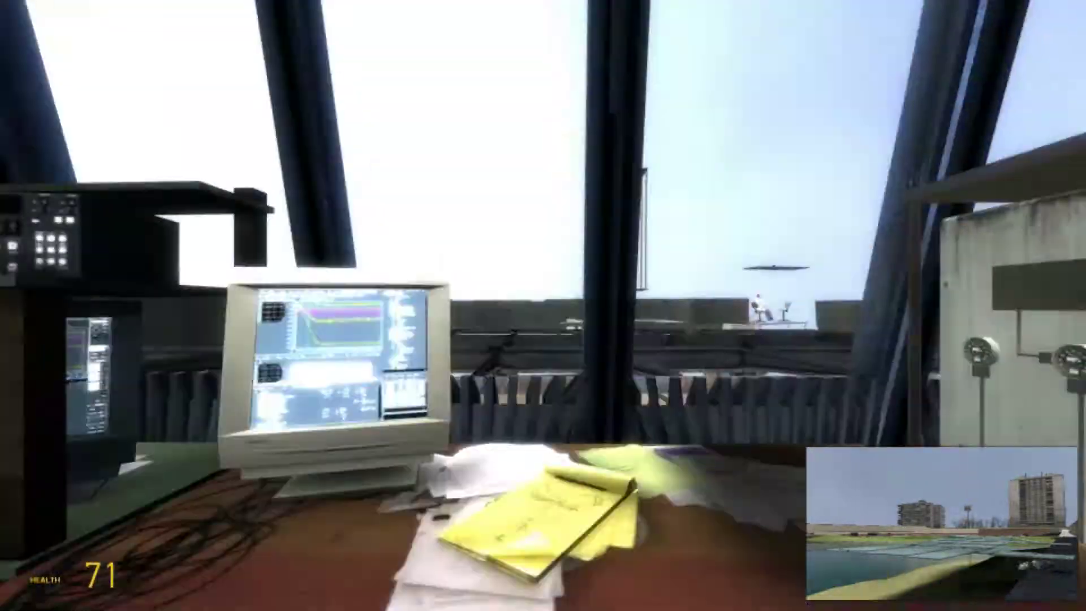
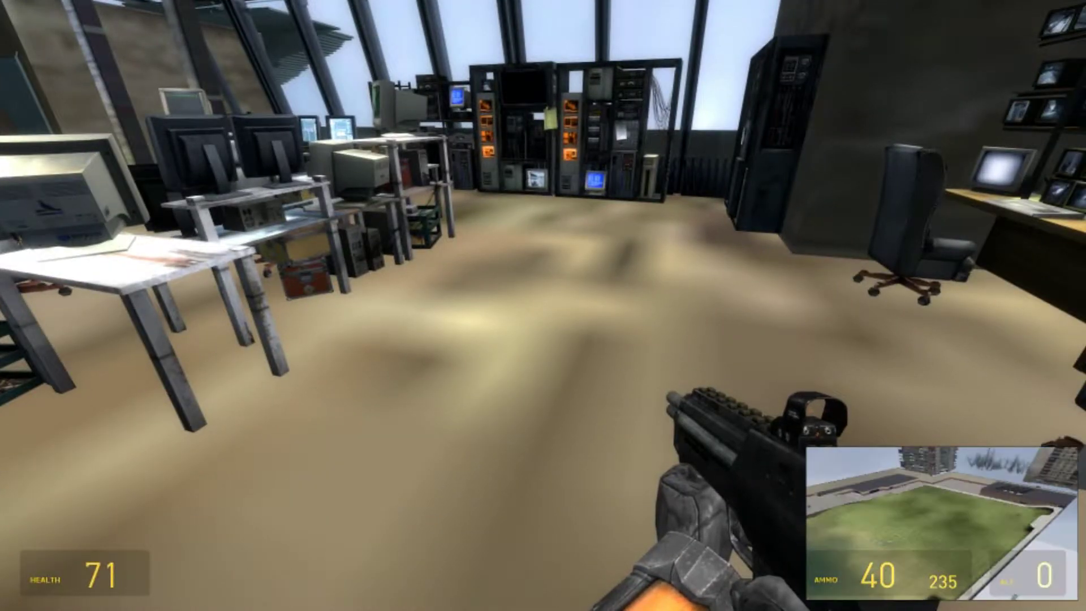
key("w")
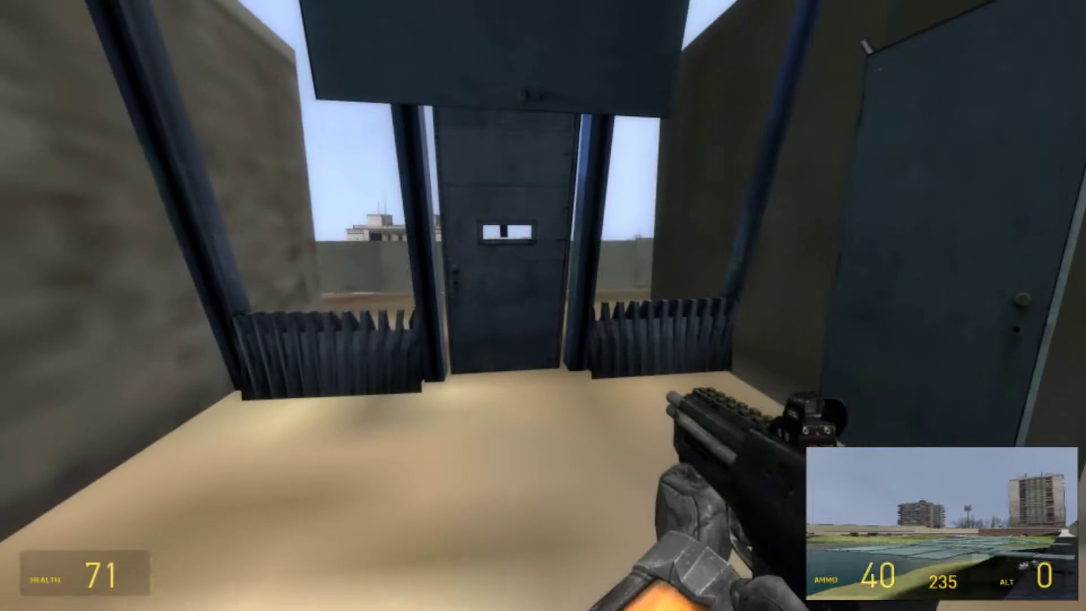
key("w")
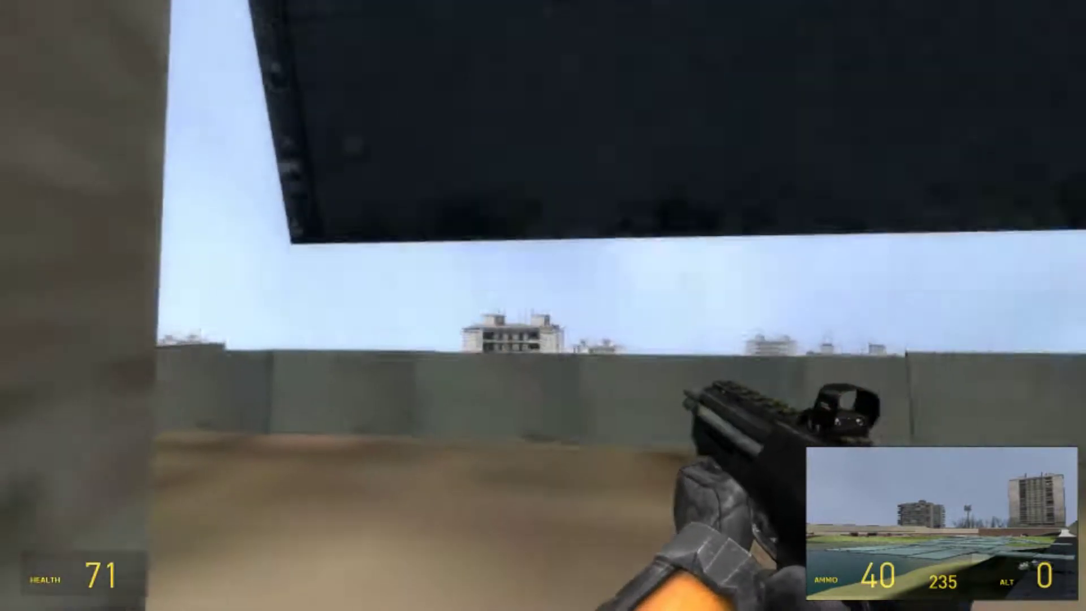
key("w")
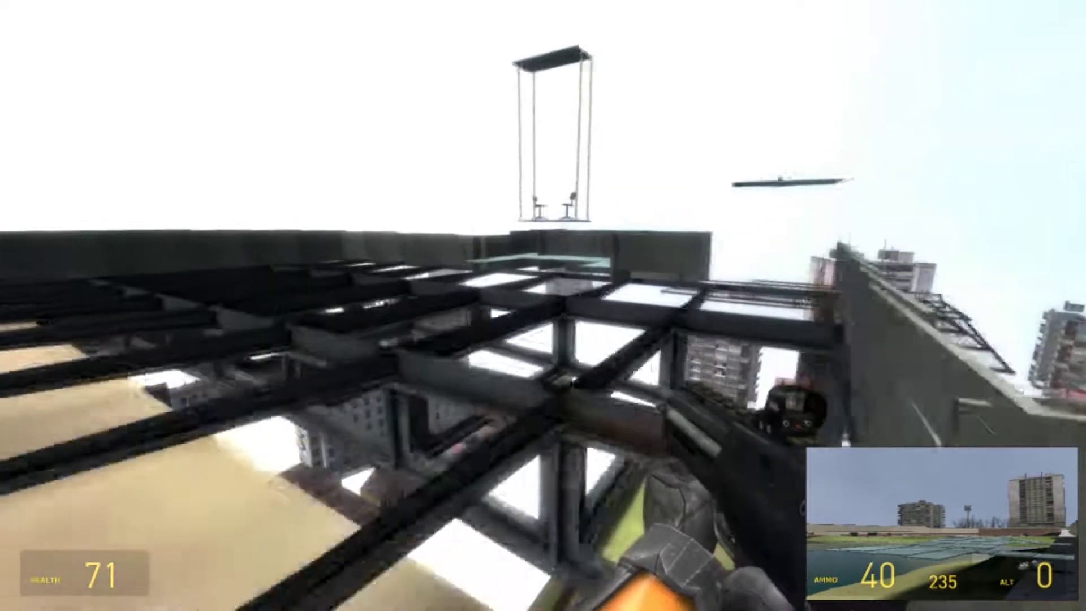
key("w")
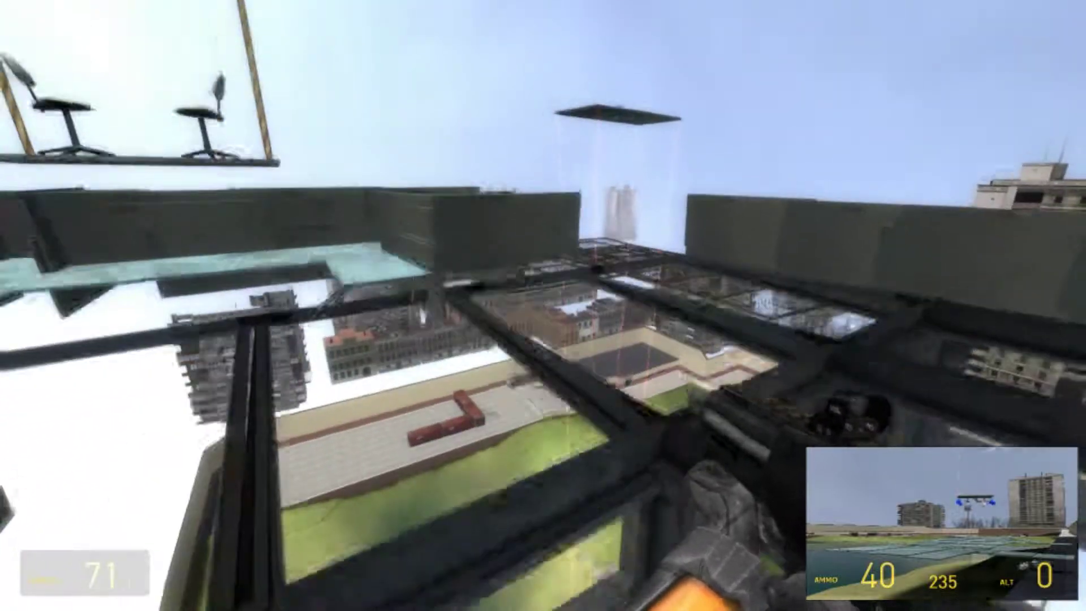
key("w")
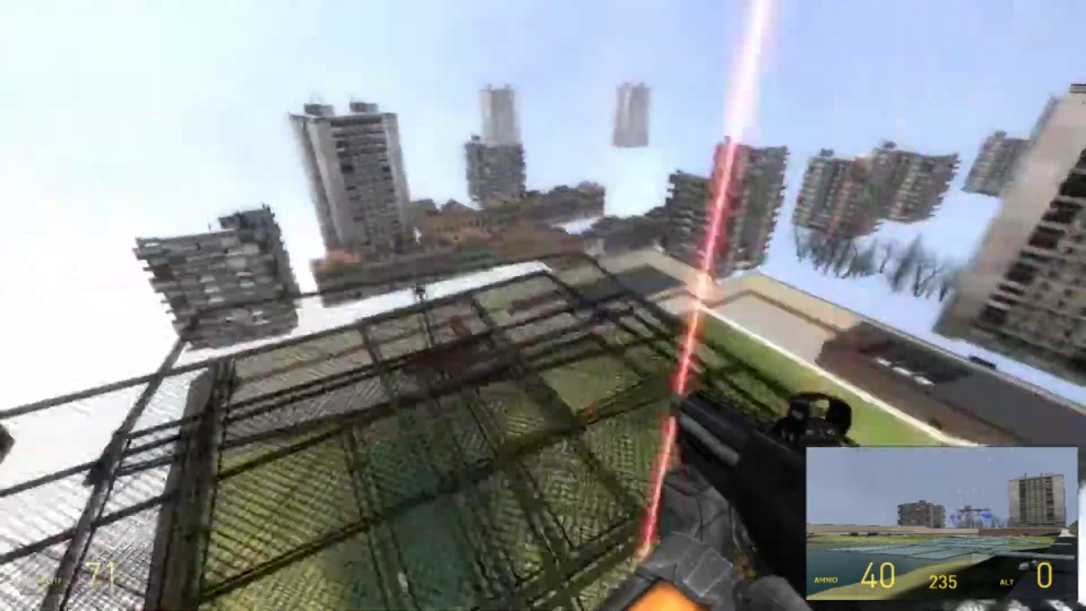
key("w")
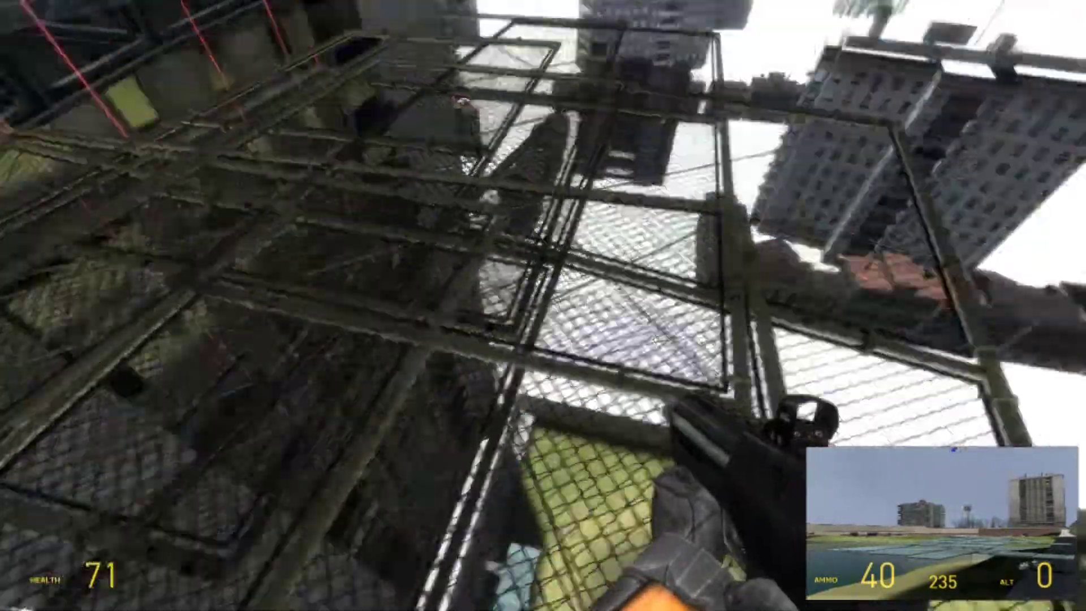
key("w")
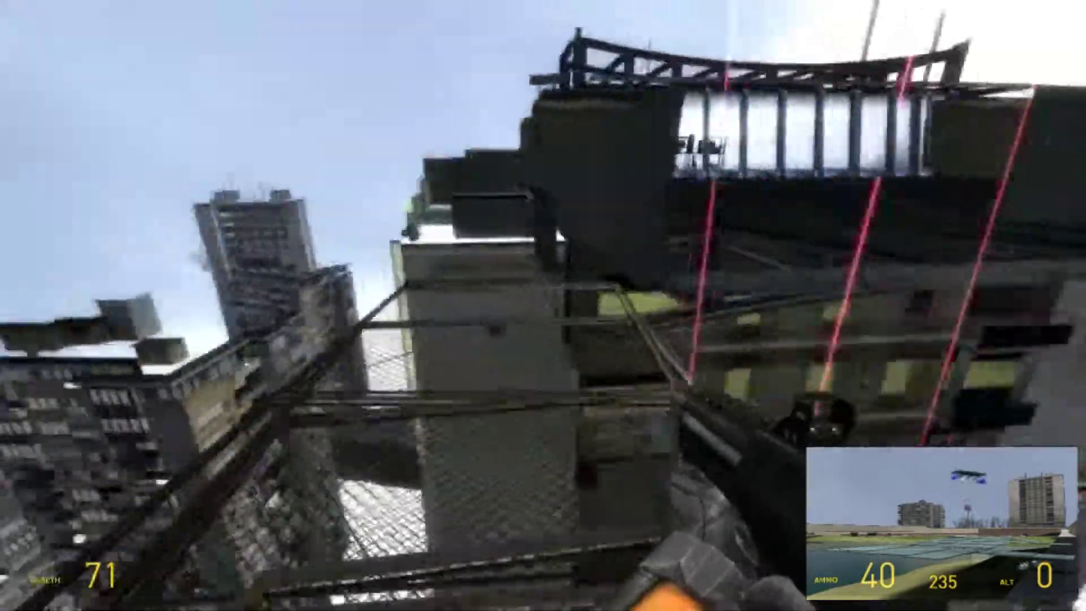
key("w")
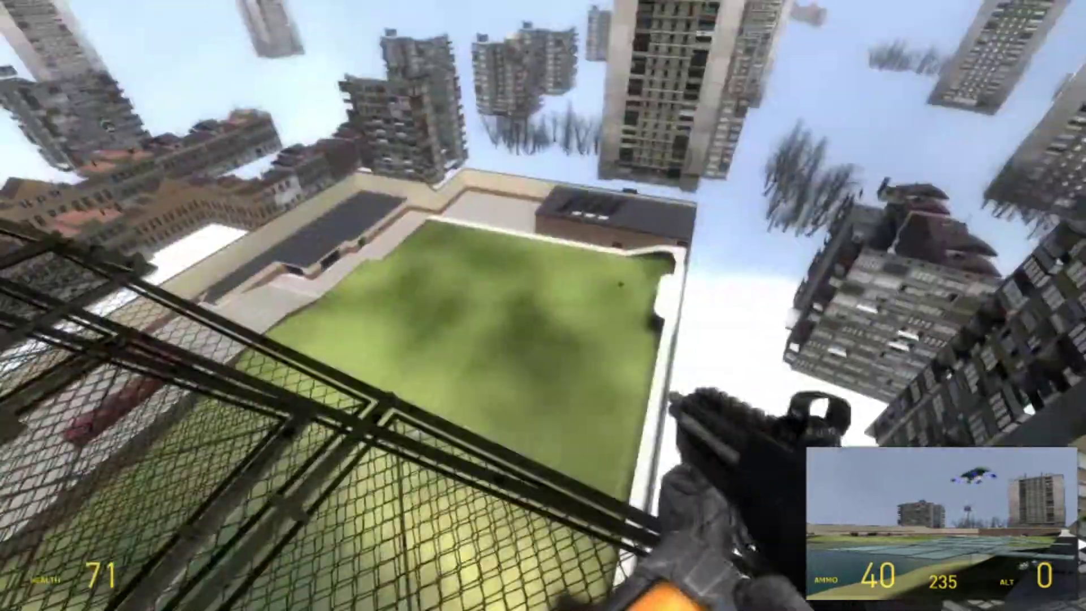
key("w")
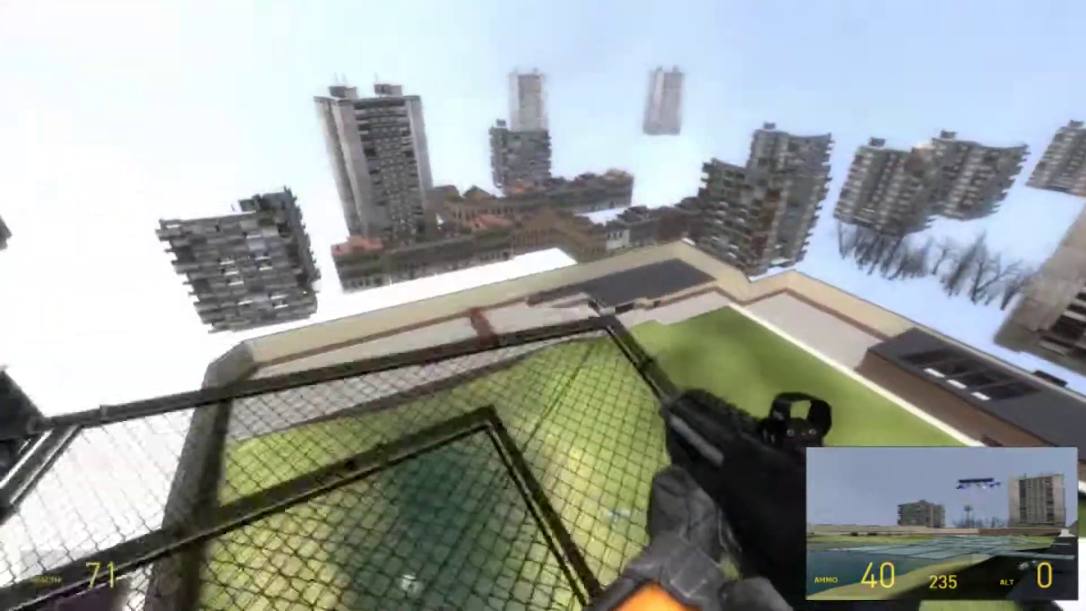
key("w")
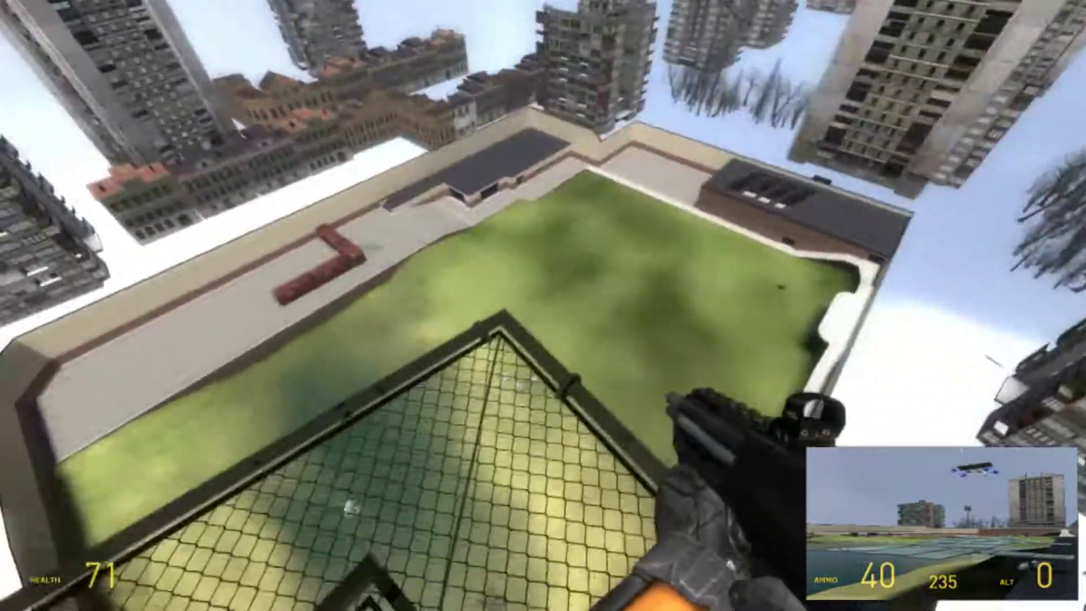